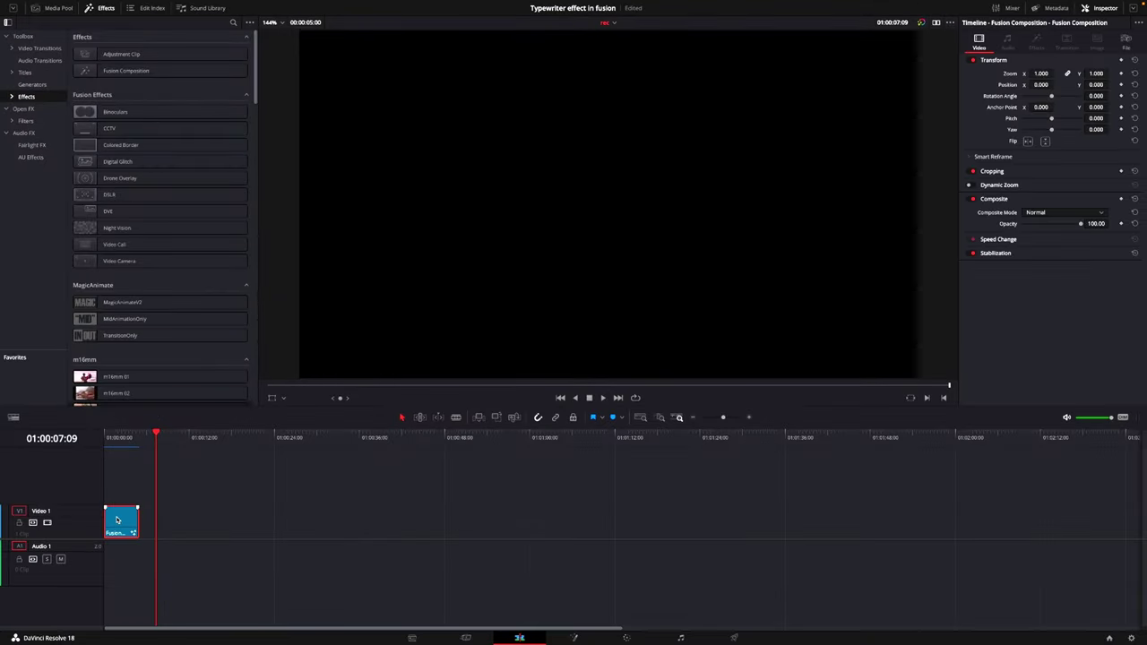
Open the clip's composition on the Fusion page and hide the Media Pool.
{"action": "left_click", "coordinate": [567, 636]}
{"action": "left_click", "coordinate": [56, 8]}
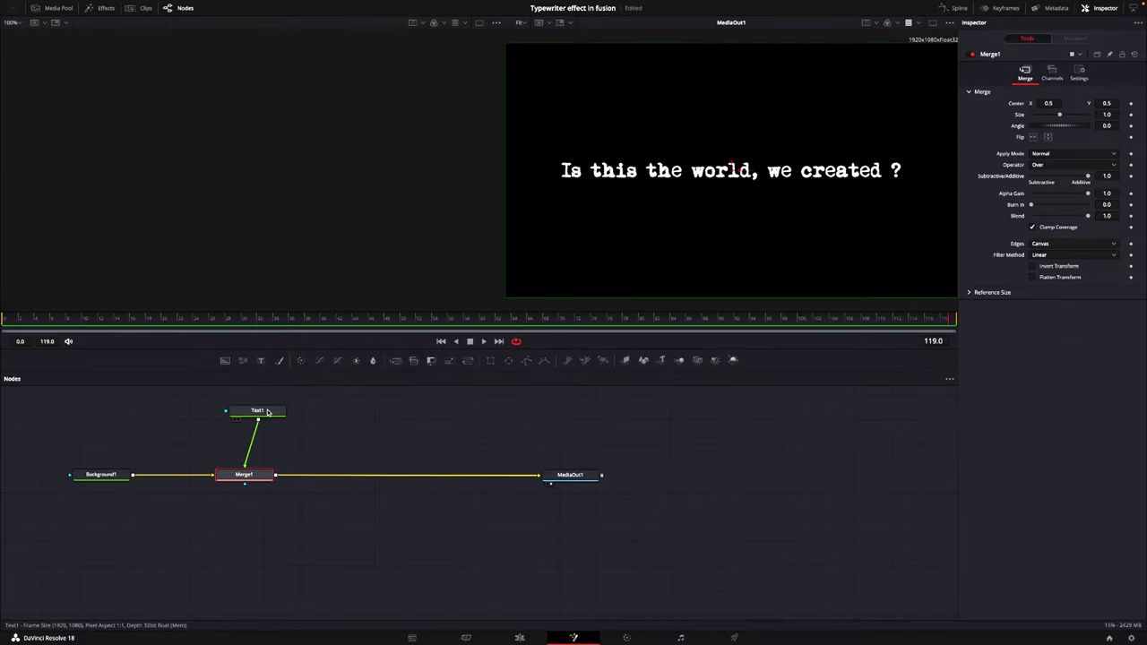
Place Text1 above Merge1 and trim Write On End to show up to 'we create' at frame 108.
{"action": "left_click", "coordinate": [267, 412]}
{"action": "left_click_drag", "start_coordinate": [267, 412], "coordinate": [254, 413]}
{"action": "left_click_drag", "start_coordinate": [948, 322], "coordinate": [38, 321]}
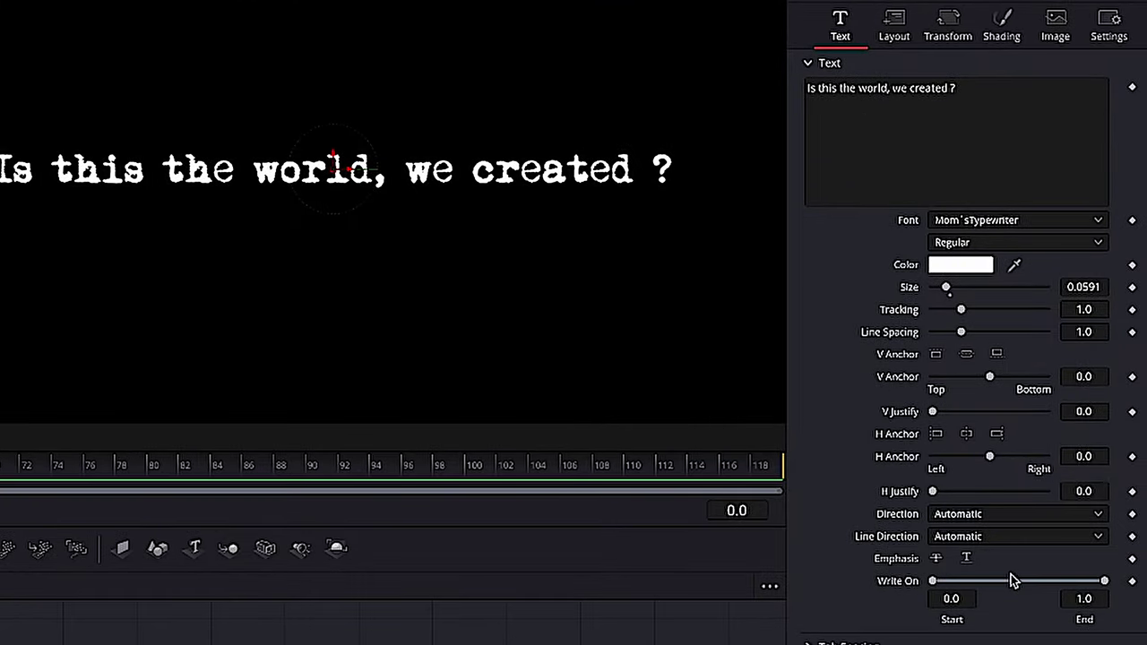
{"action": "left_click_drag", "start_coordinate": [1104, 581], "coordinate": [887, 581]}
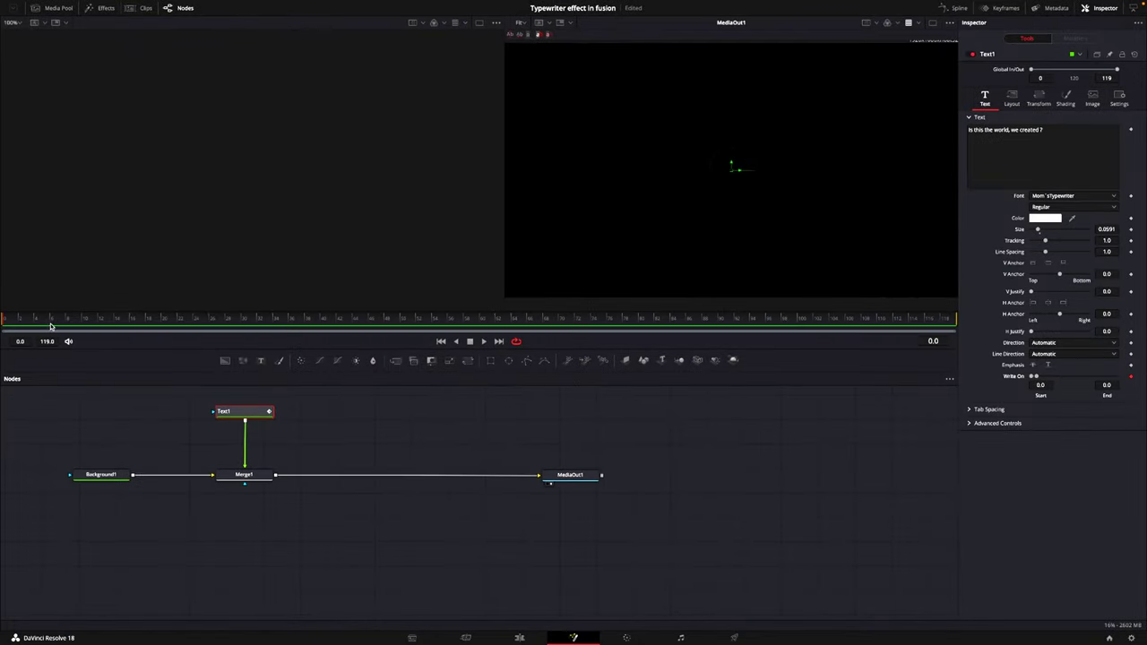
At frame 117, reveal only 'Is this', then play the composition from the first frame.
{"action": "left_click_drag", "start_coordinate": [51, 326], "coordinate": [991, 331]}
{"action": "left_click_drag", "start_coordinate": [1036, 376], "coordinate": [1120, 376]}
{"action": "left_click_drag", "start_coordinate": [18, 318], "coordinate": [3, 320]}
{"action": "key", "text": "space"}
{"action": "key", "text": "space"}
{"action": "key", "text": "space"}
Reset Text1's Write On End to 1.0, clearing its keyframes, and check a later frame.
{"action": "left_click", "coordinate": [1130, 378]}
{"action": "left_click_drag", "start_coordinate": [939, 320], "coordinate": [17, 326]}
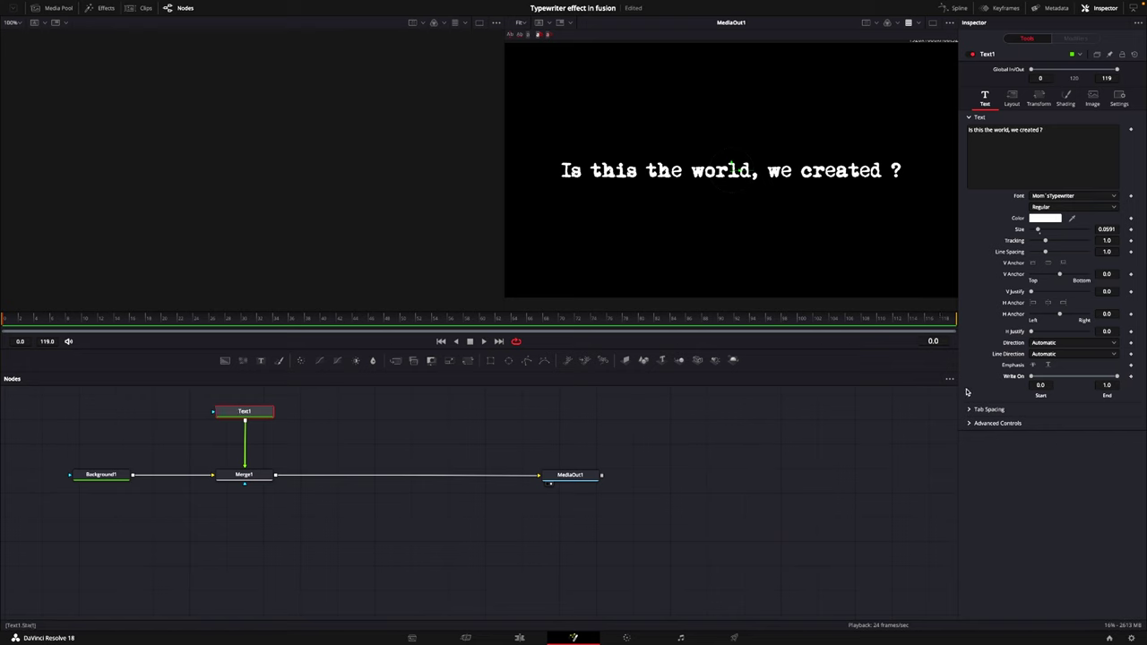
Keyframe Write On End at 0 to hide the text, then reveal the first word 'Is'.
{"action": "left_click", "coordinate": [1131, 377]}
{"action": "left_click_drag", "start_coordinate": [1118, 379], "coordinate": [1034, 378]}
{"action": "left_click", "coordinate": [1131, 377]}
{"action": "key", "text": "space"}
{"action": "left_click_drag", "start_coordinate": [1029, 406], "coordinate": [1036, 406]}
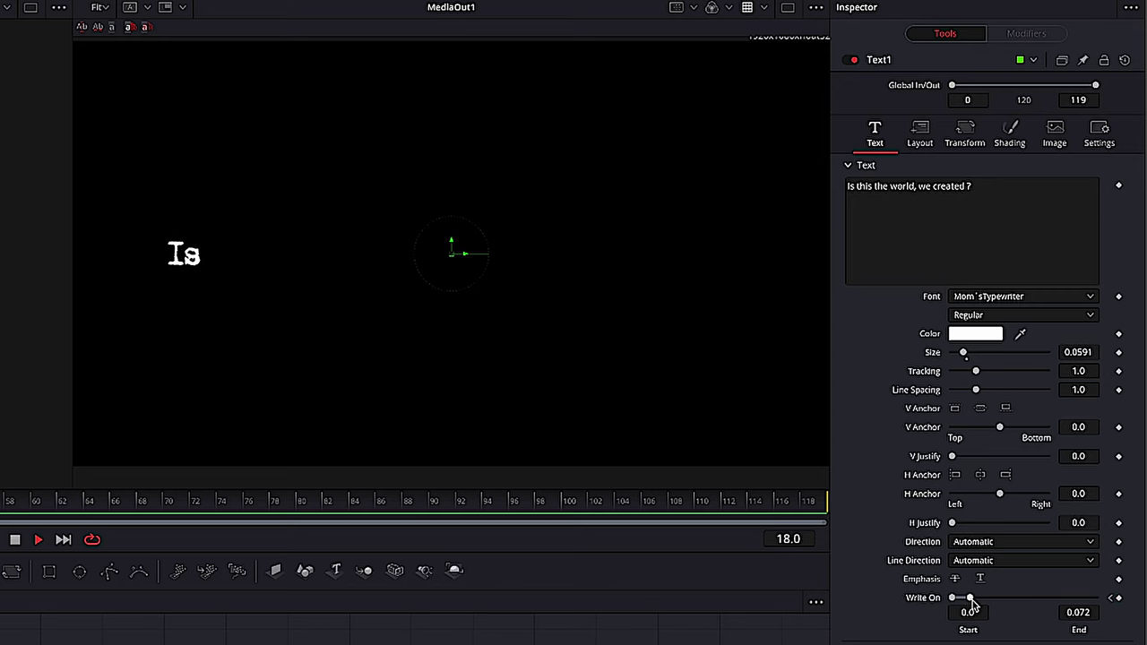
{"action": "key", "text": "space"}
Keyframe further reveals through 'Is this the world,' to 'we cre', then play from the start.
{"action": "left_click_drag", "start_coordinate": [972, 601], "coordinate": [995, 607]}
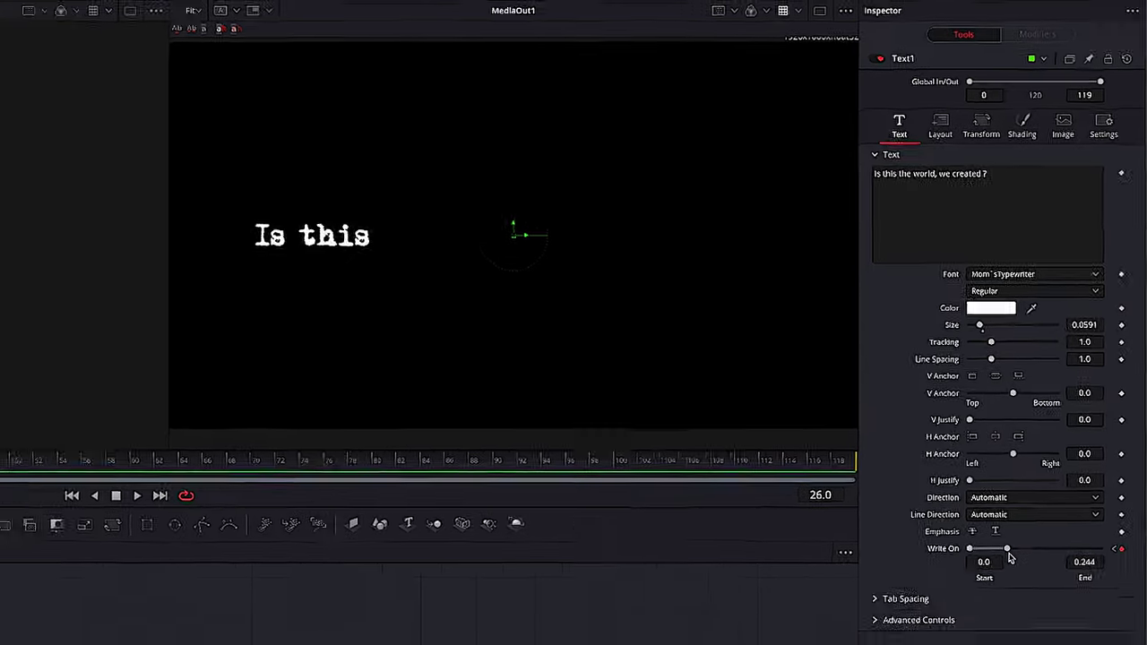
{"action": "key", "text": "space"}
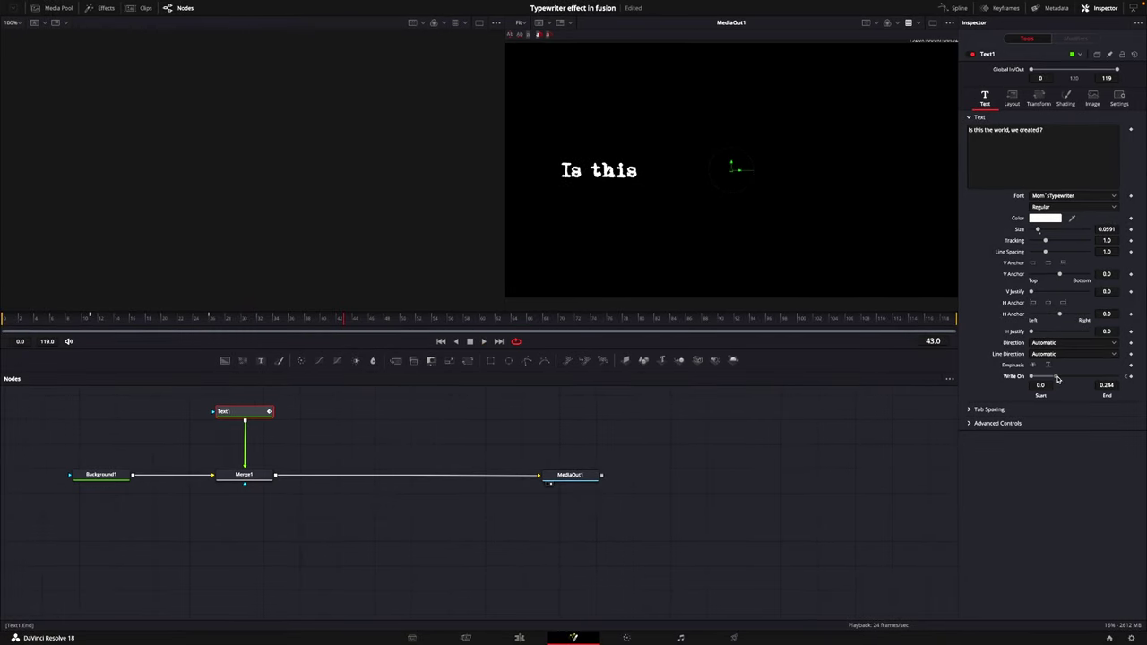
{"action": "left_click_drag", "start_coordinate": [1057, 379], "coordinate": [1071, 381]}
{"action": "left_click_drag", "start_coordinate": [1069, 378], "coordinate": [1080, 378]}
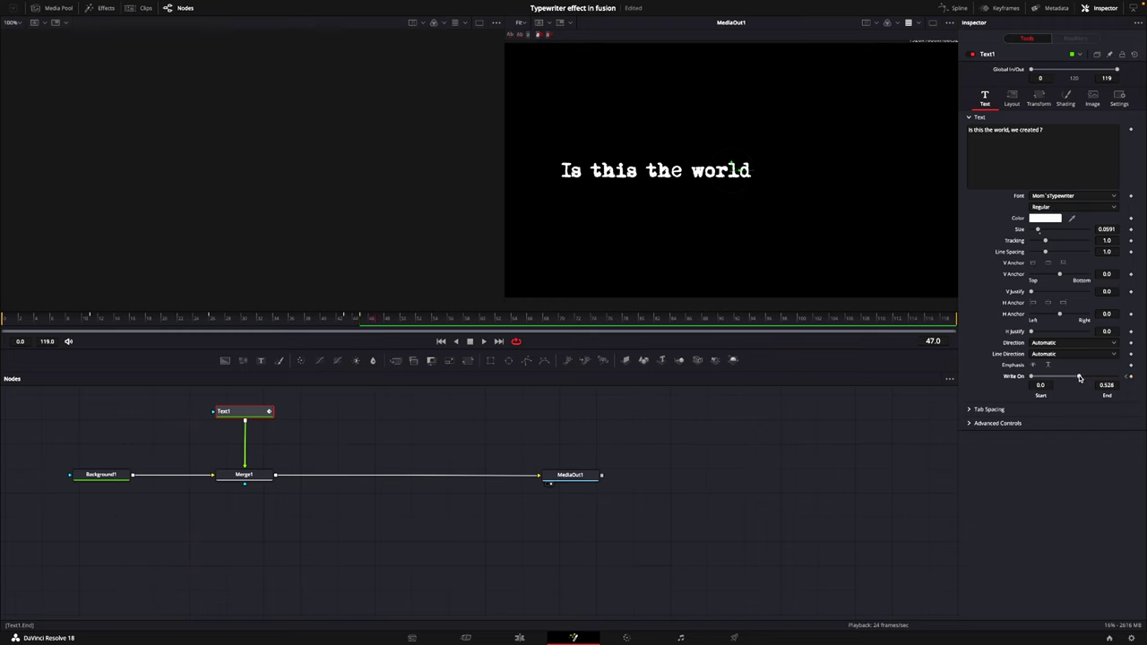
{"action": "left_click_drag", "start_coordinate": [1081, 378], "coordinate": [1093, 380]}
{"action": "left_click_drag", "start_coordinate": [1093, 380], "coordinate": [1117, 378]}
{"action": "left_click_drag", "start_coordinate": [503, 327], "coordinate": [13, 323]}
{"action": "key", "text": "space"}
{"action": "key", "text": "space"}
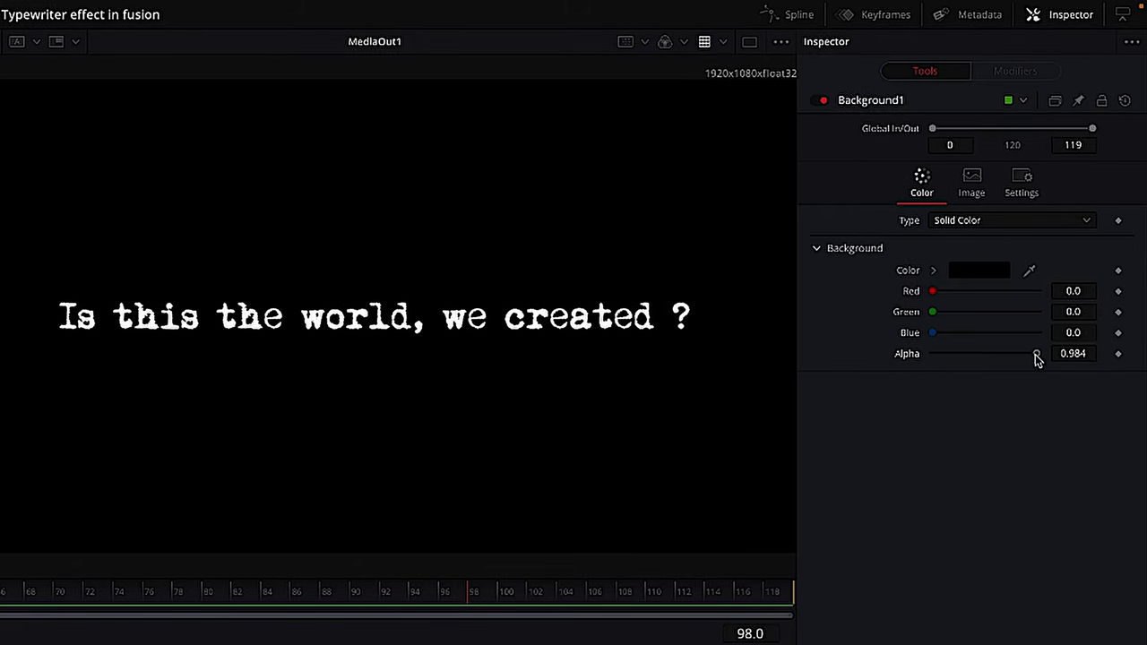
Drag Background1's Alpha slider down to 0.0.
{"action": "left_click_drag", "start_coordinate": [1037, 358], "coordinate": [901, 356]}
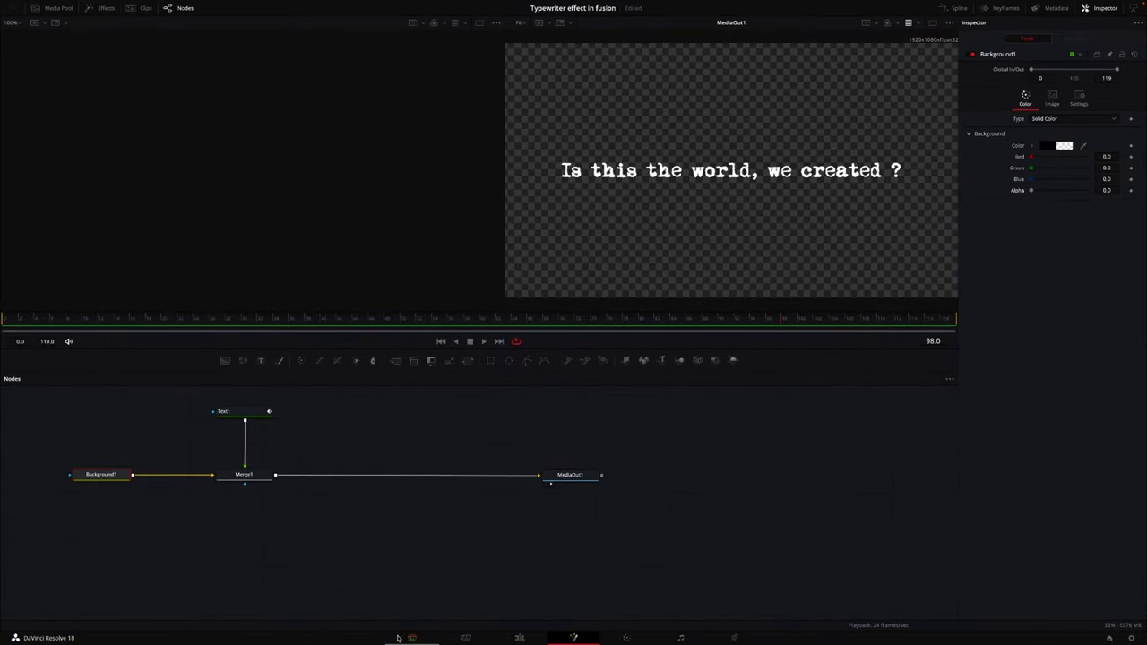